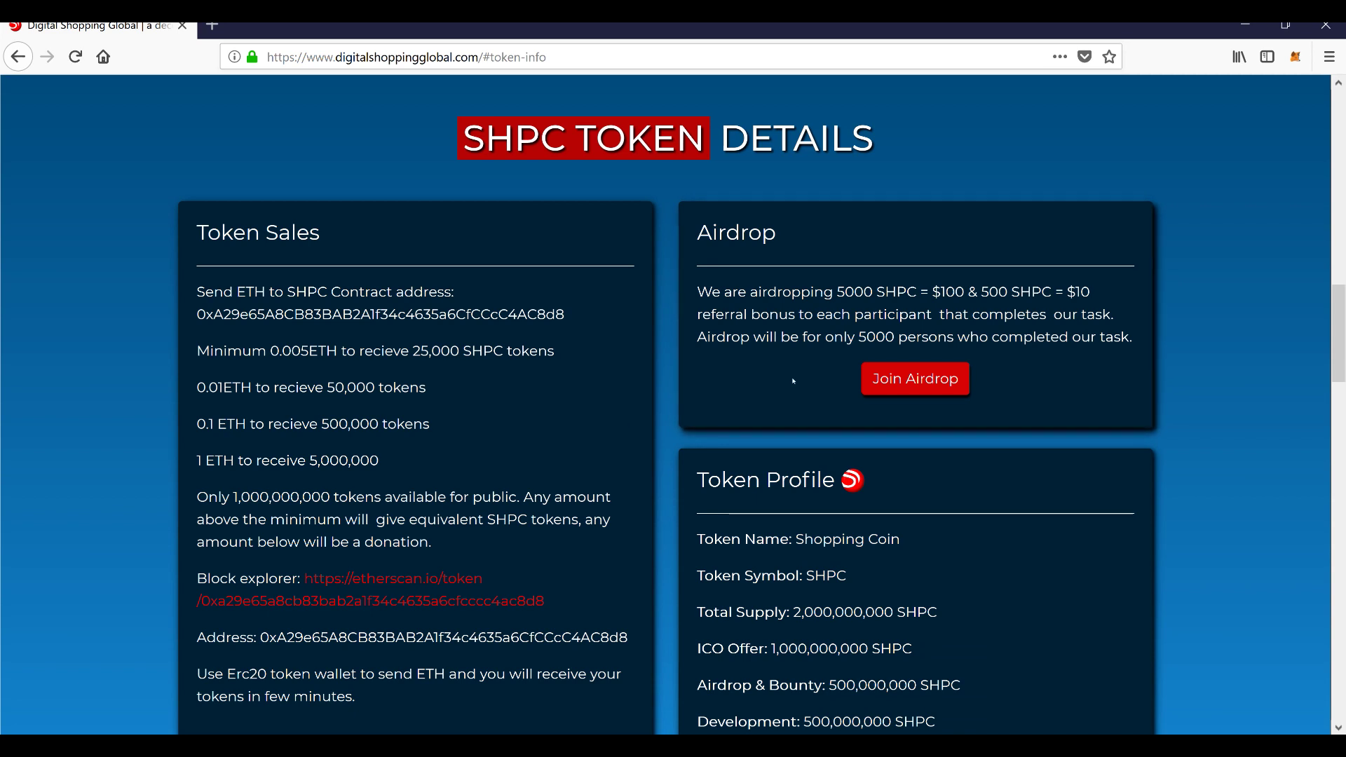
Open the MetaMask wallet from the Digital Shopping Global SHPC token details page.
click(1296, 57)
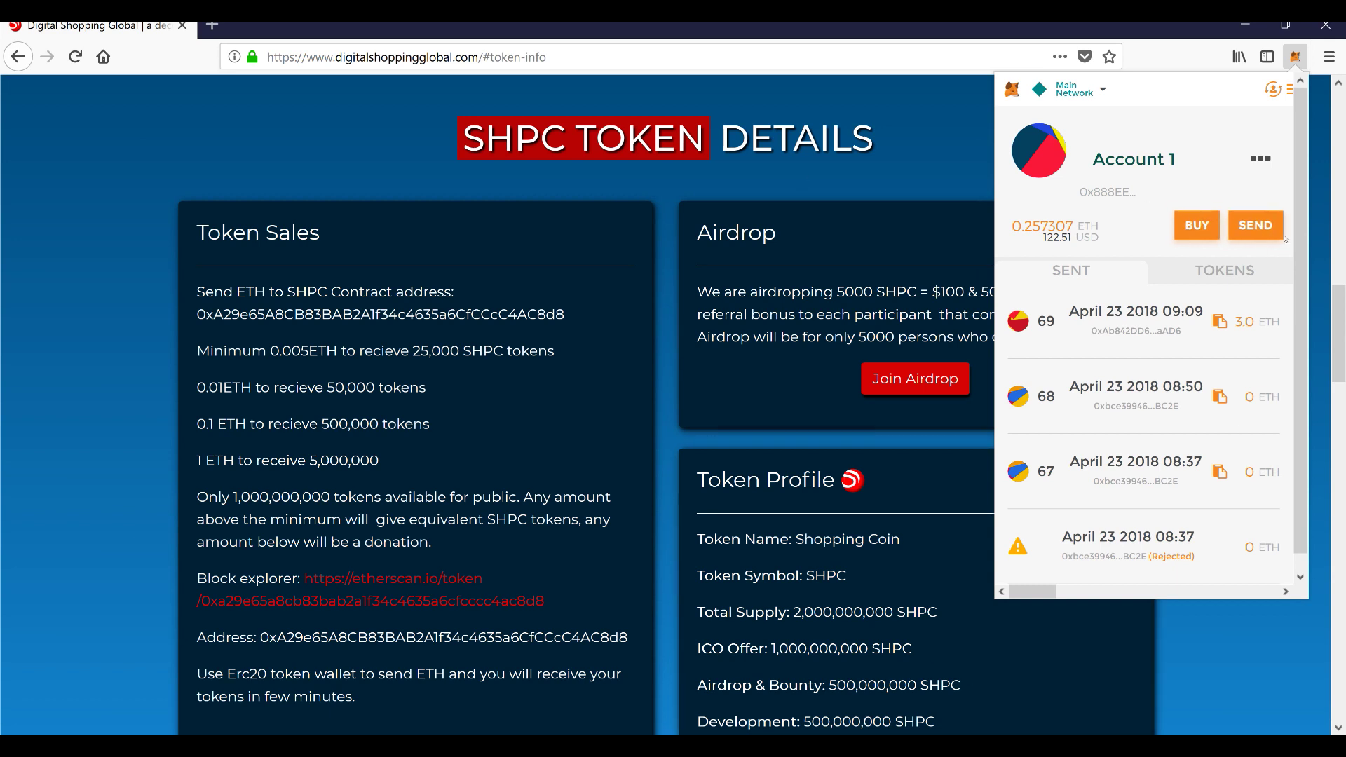
Copy the SHPC contract address from the token sale section and reopen MetaMask.
click(1257, 235)
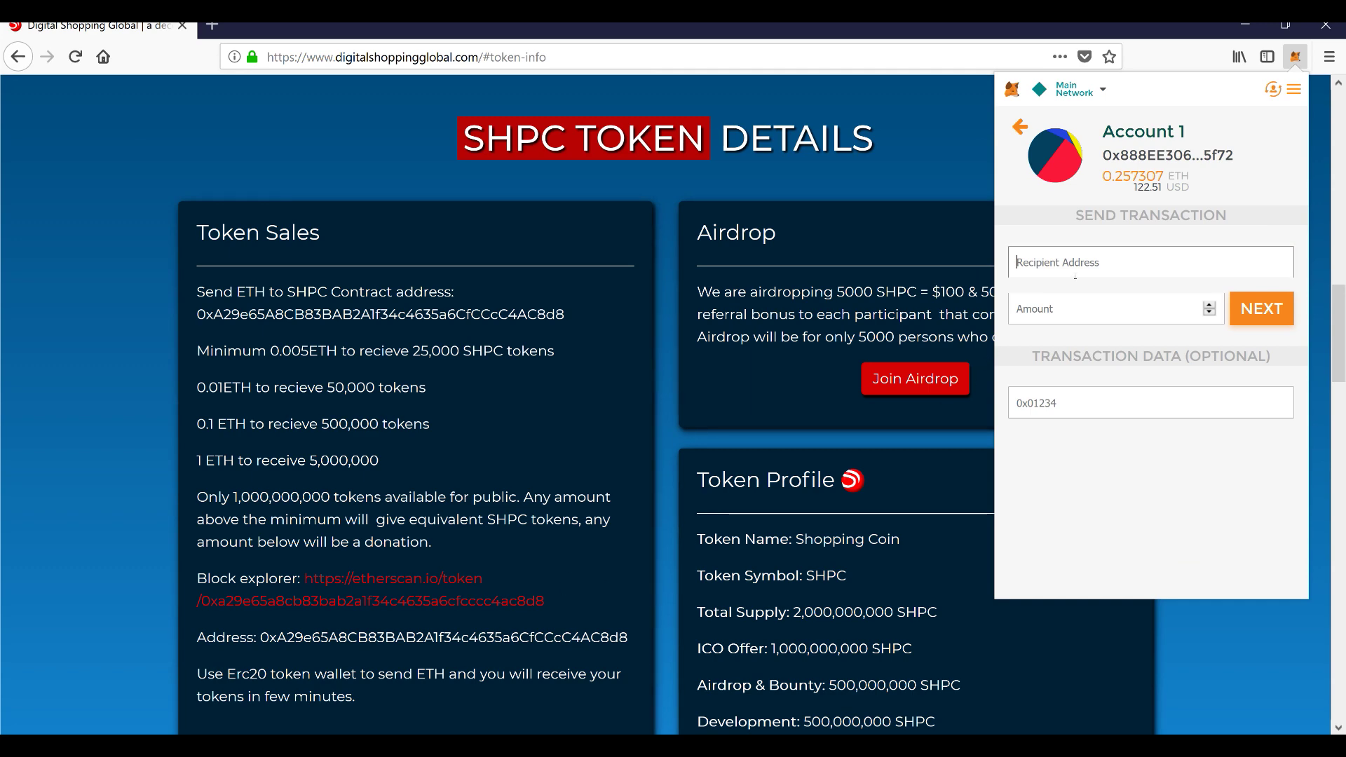
double_click(493, 315)
key(ctrl+c)
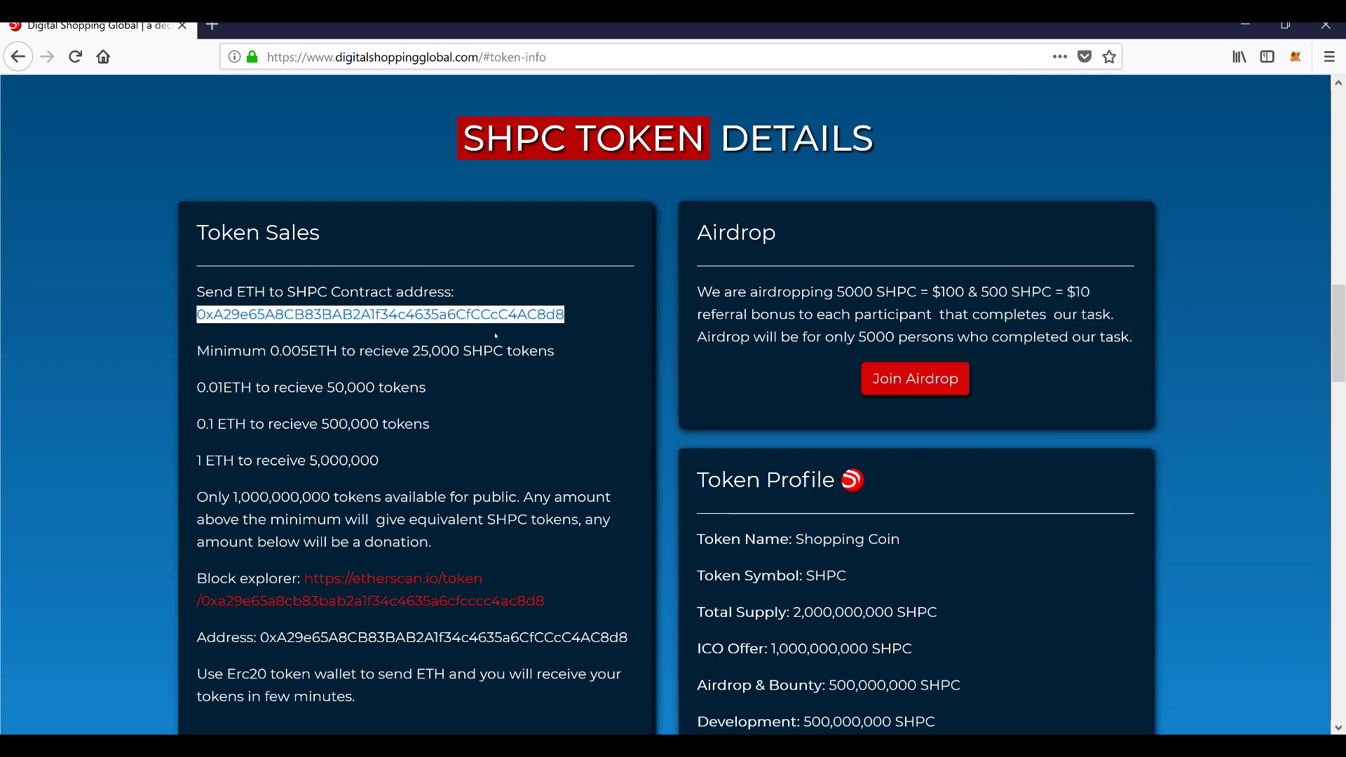
key(alt+Tab)
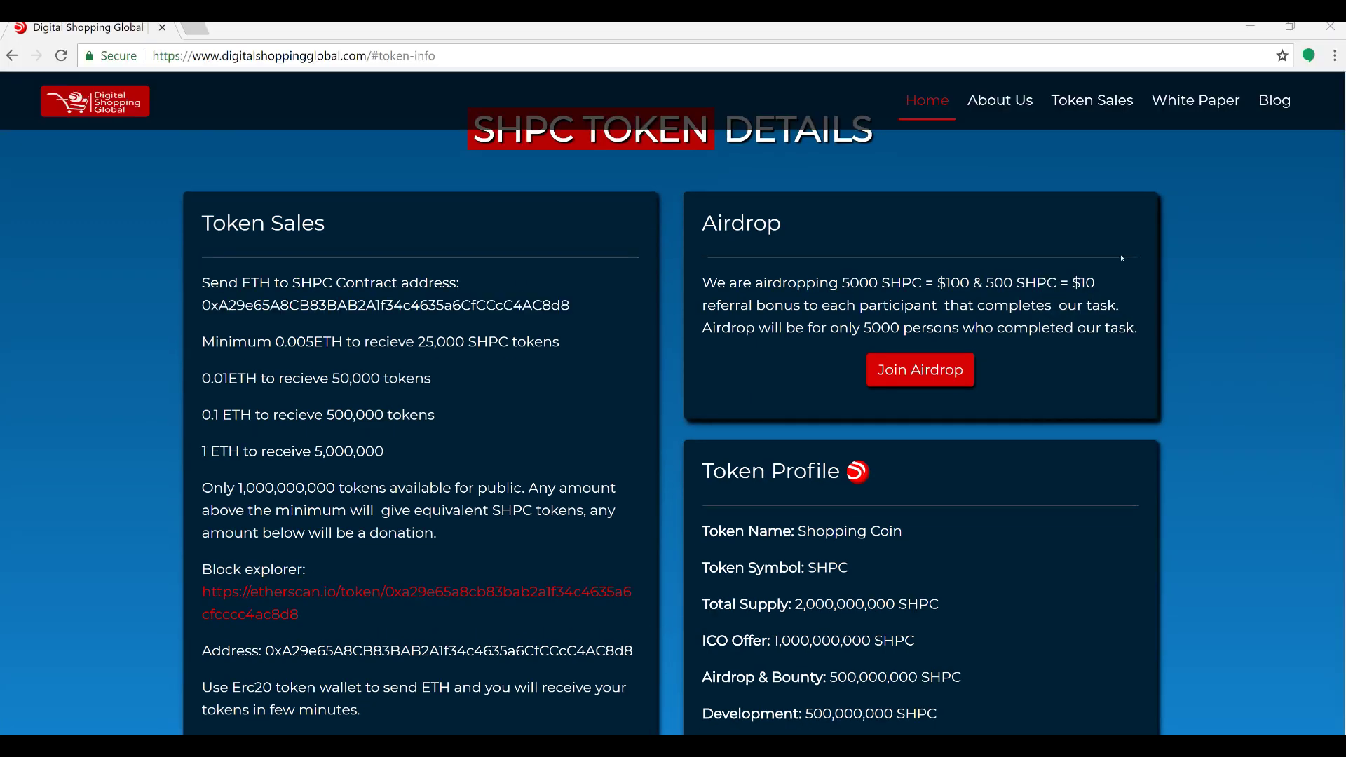
key(alt+Tab)
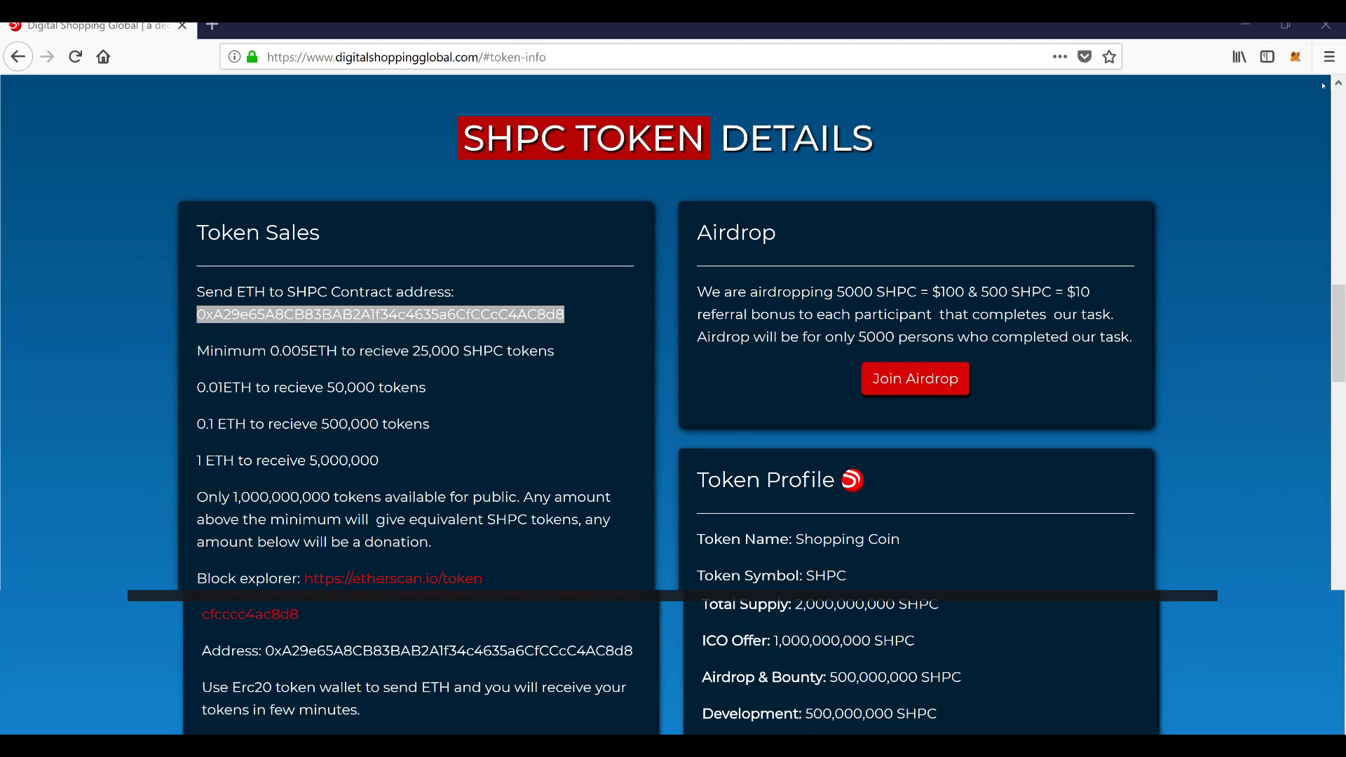
click(1295, 56)
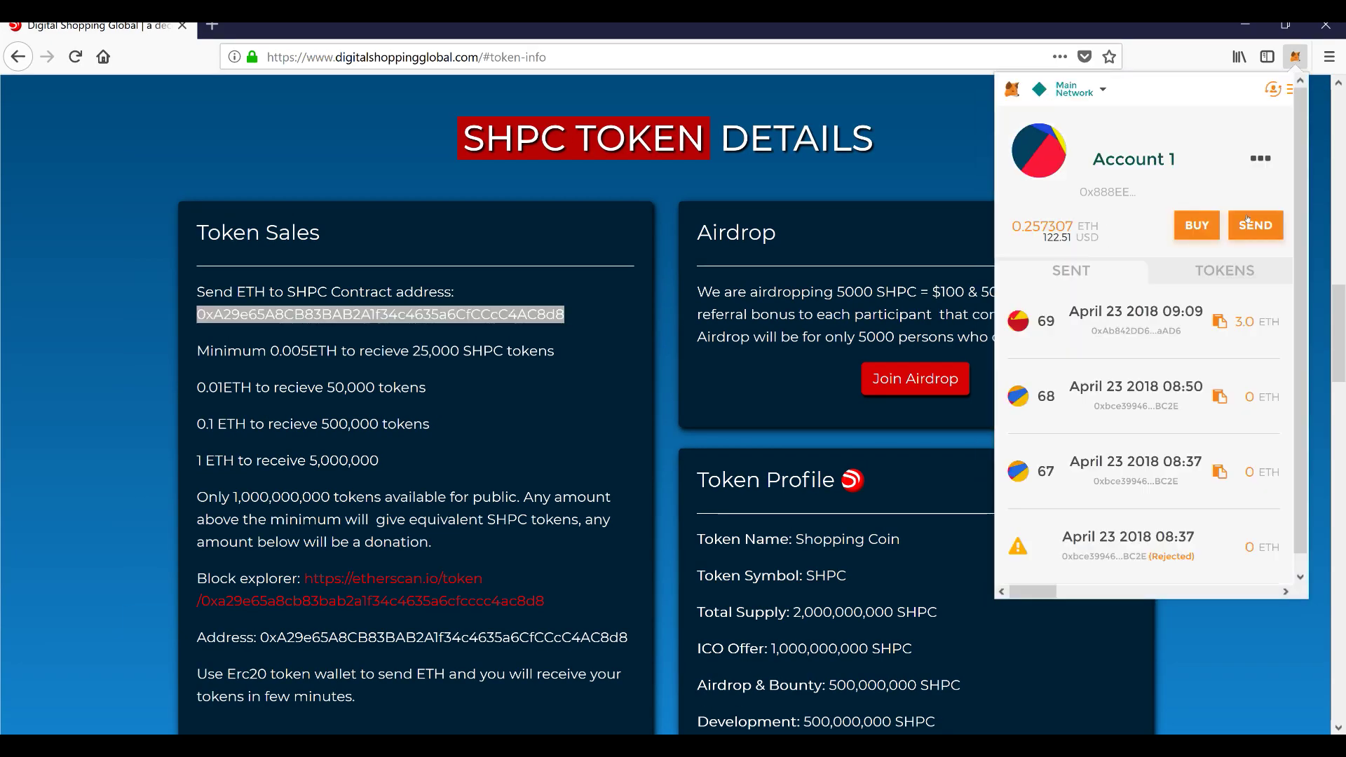
Address a new send to the pasted SHPC contract address with an amount of .01 ETH.
click(1262, 223)
click(1135, 272)
key(ctrl+v)
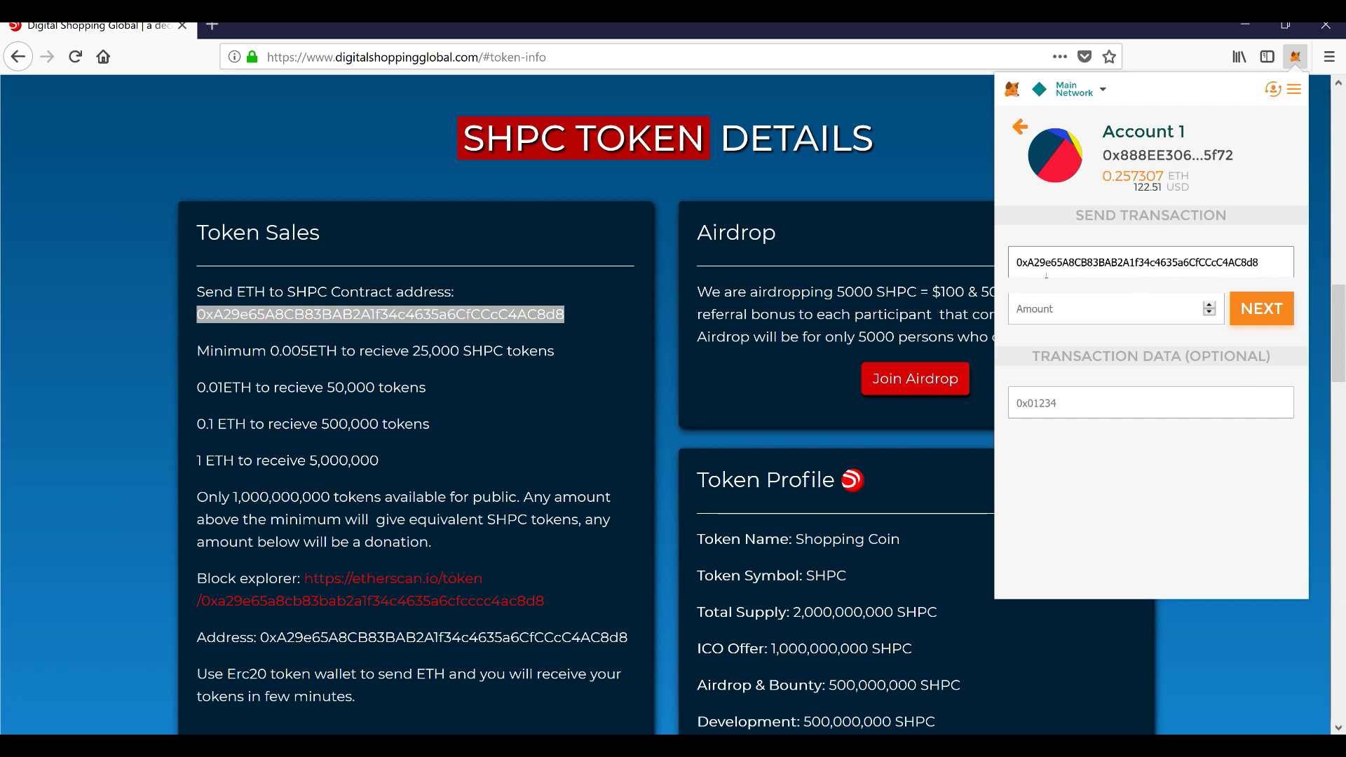
click(1319, 140)
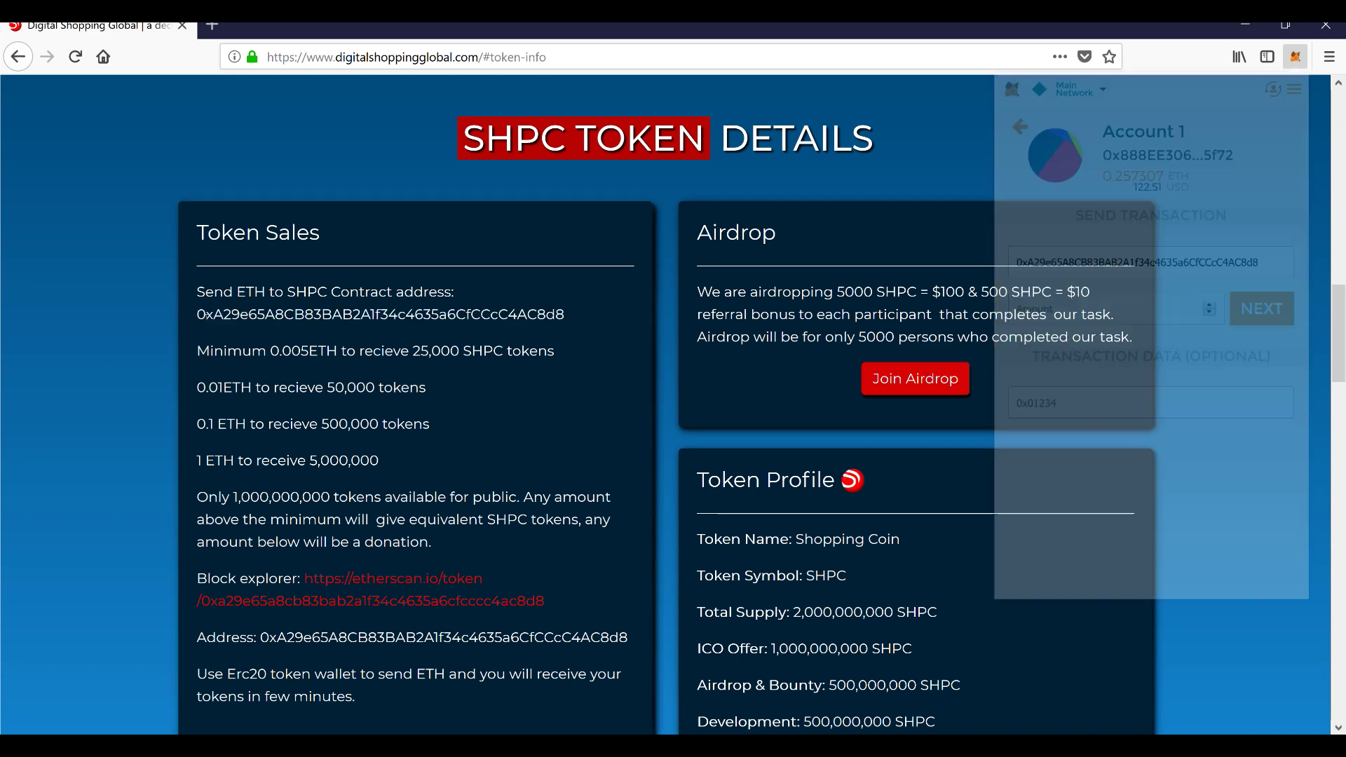
click(1295, 56)
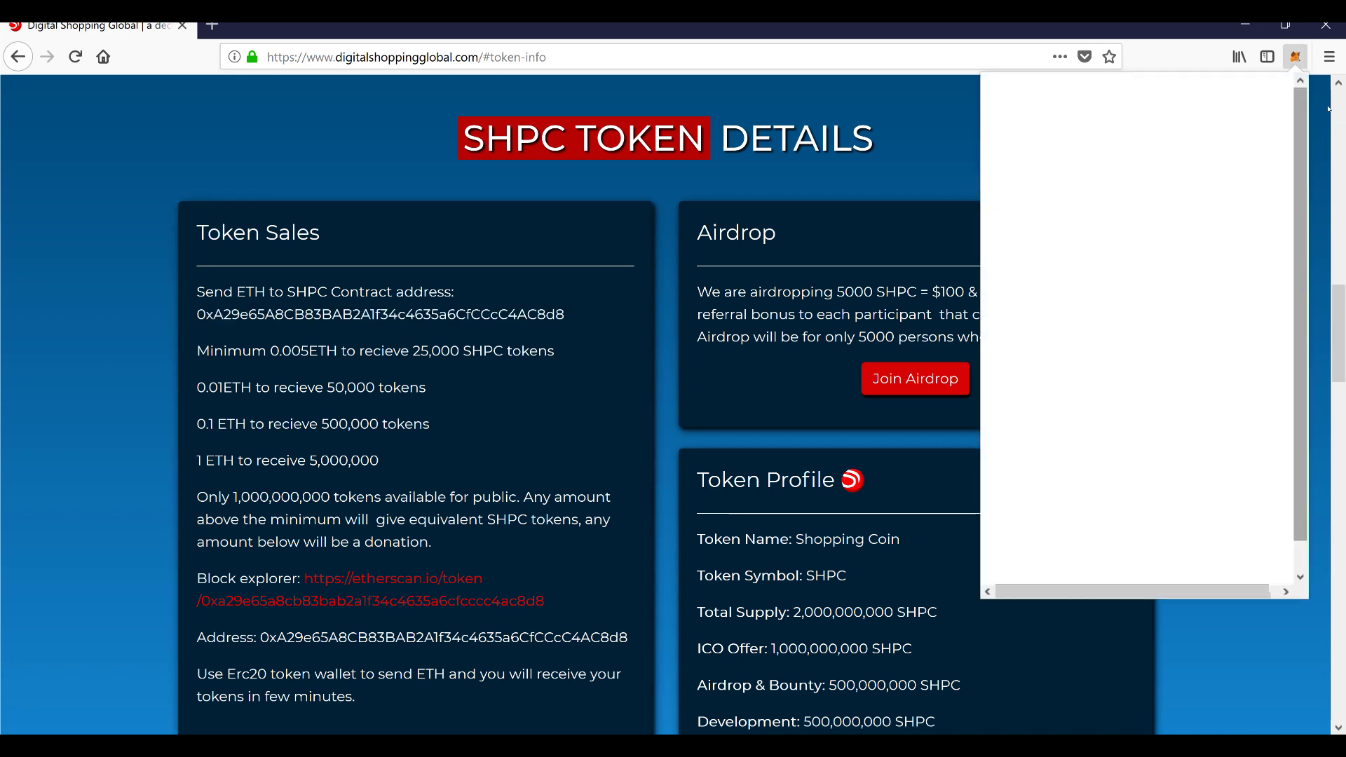
click(1275, 225)
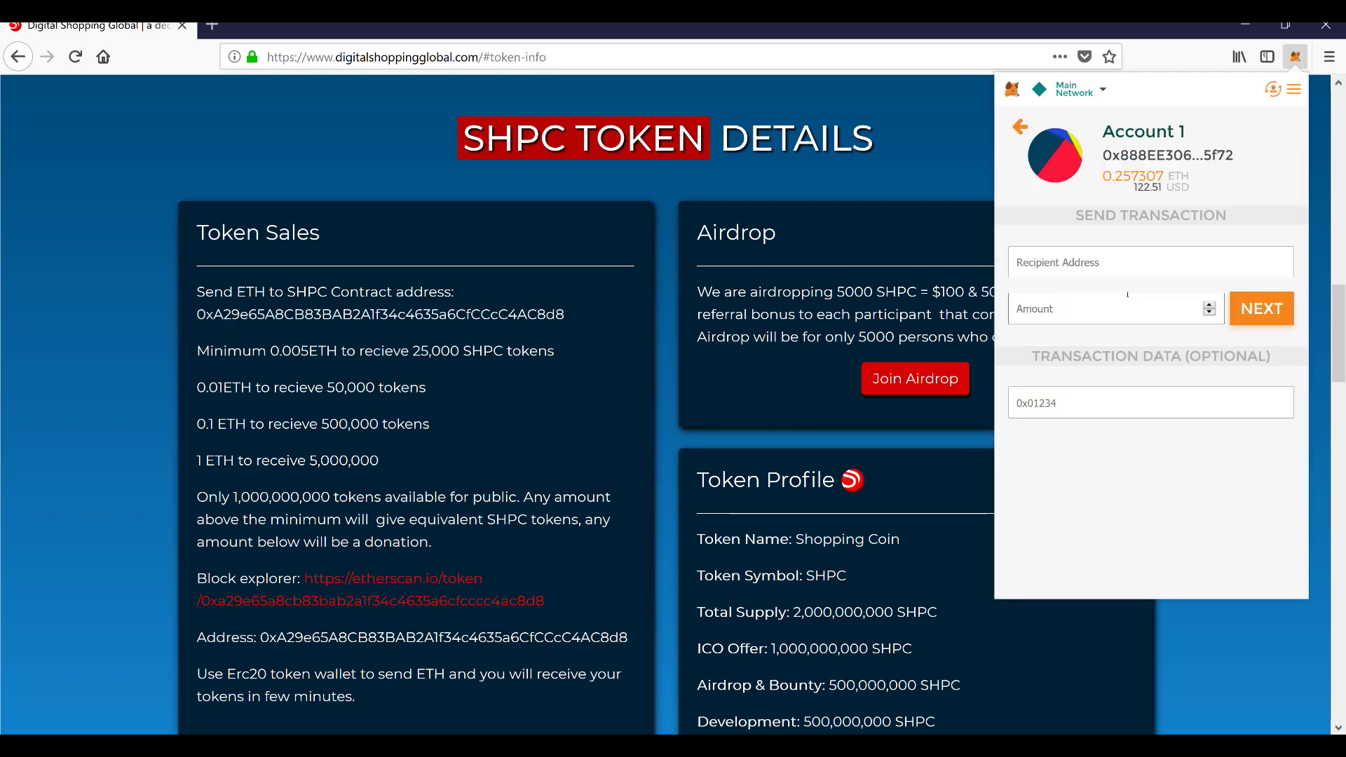
click(1127, 269)
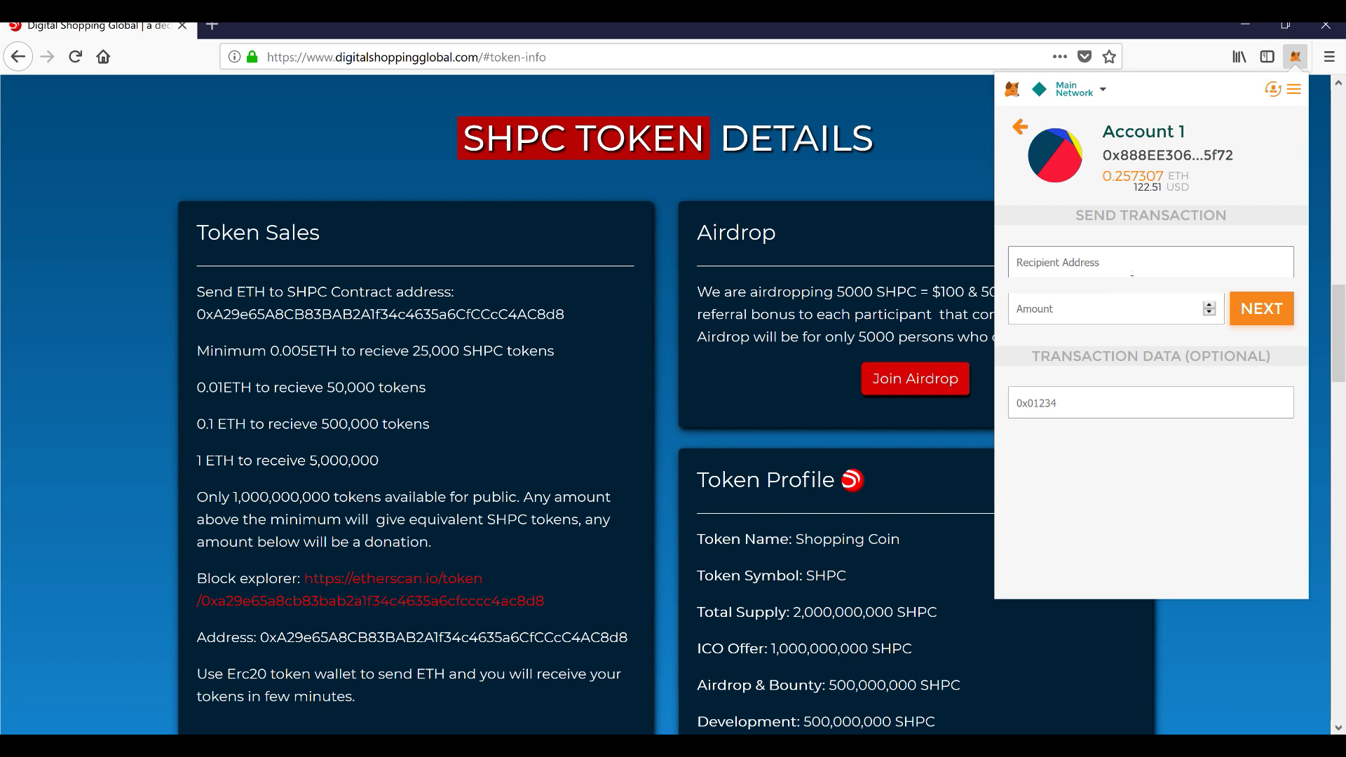
key(ctrl+v)
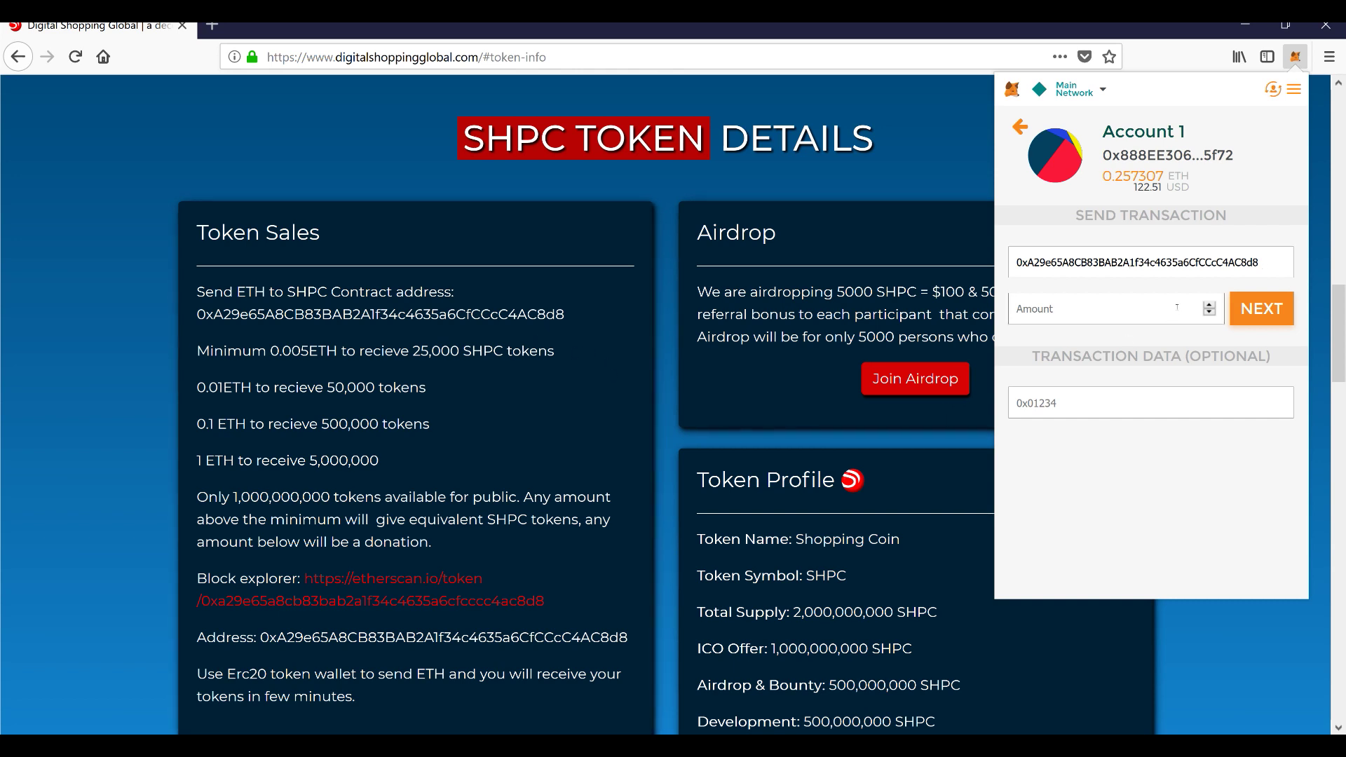
text(.01)
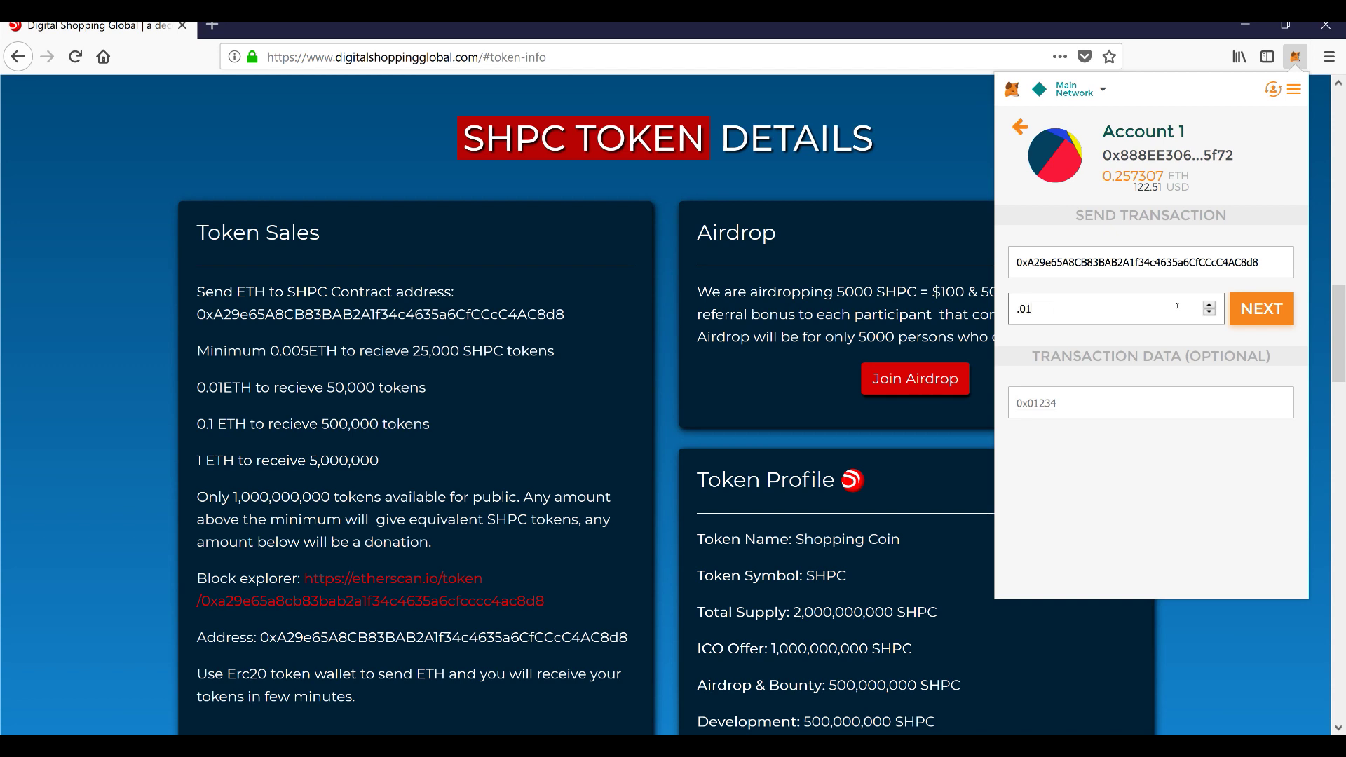
click(1258, 309)
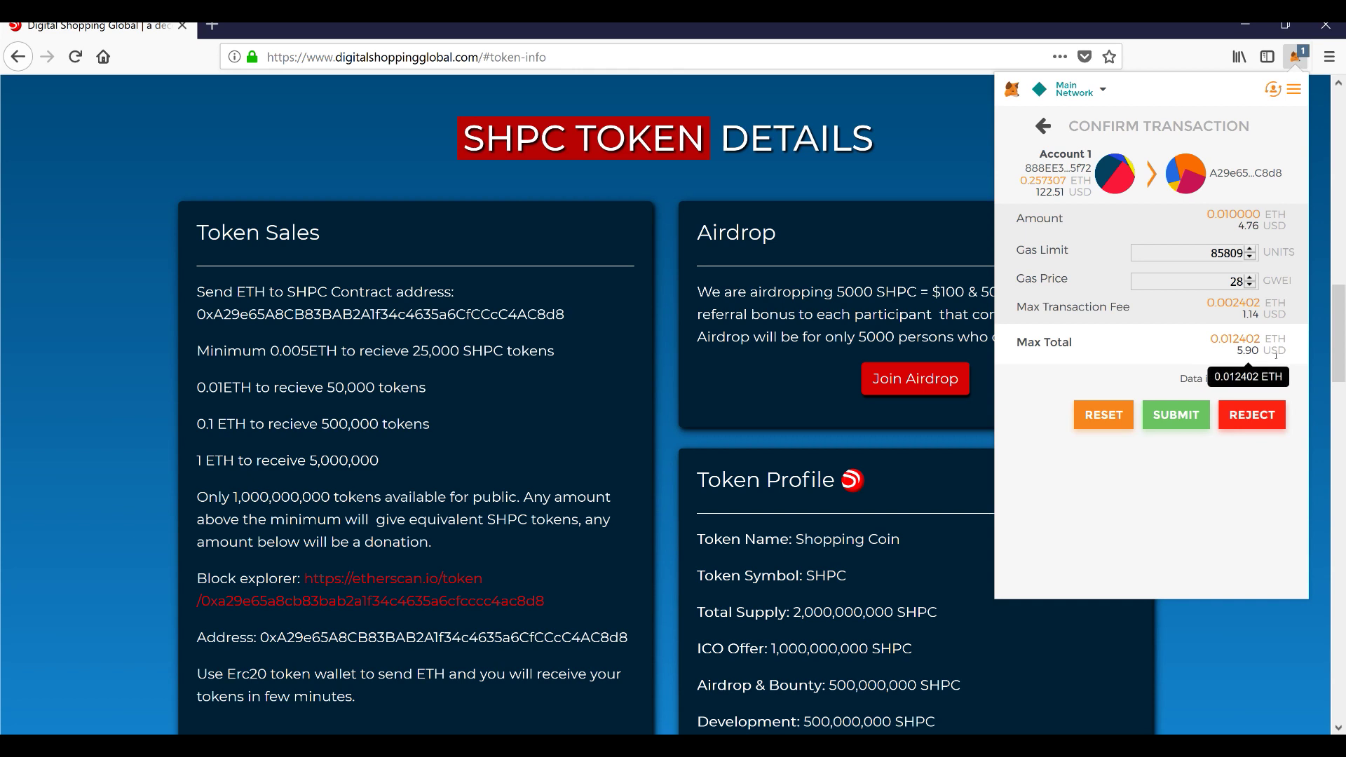
Submit the 0.01 ETH payment and view pending transaction 70 on Etherscan.
click(1188, 420)
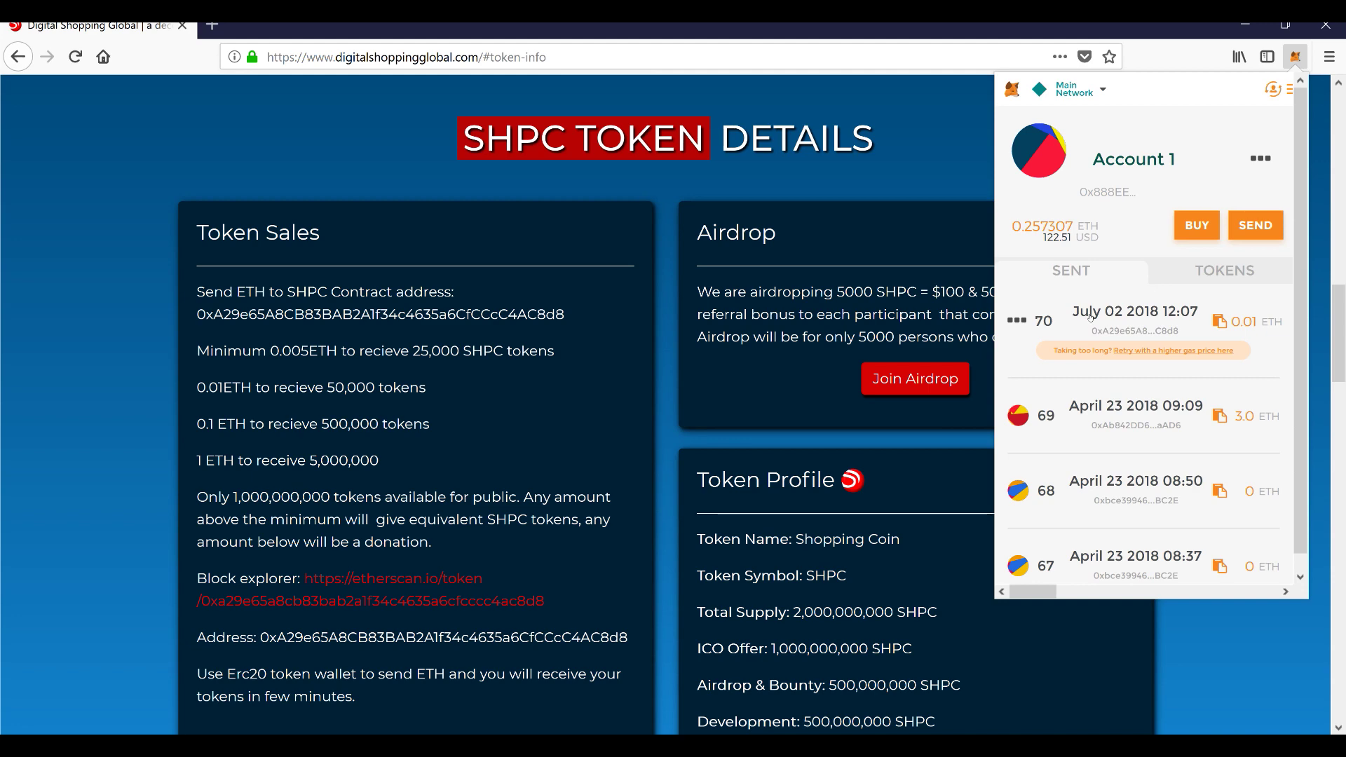
click(1091, 321)
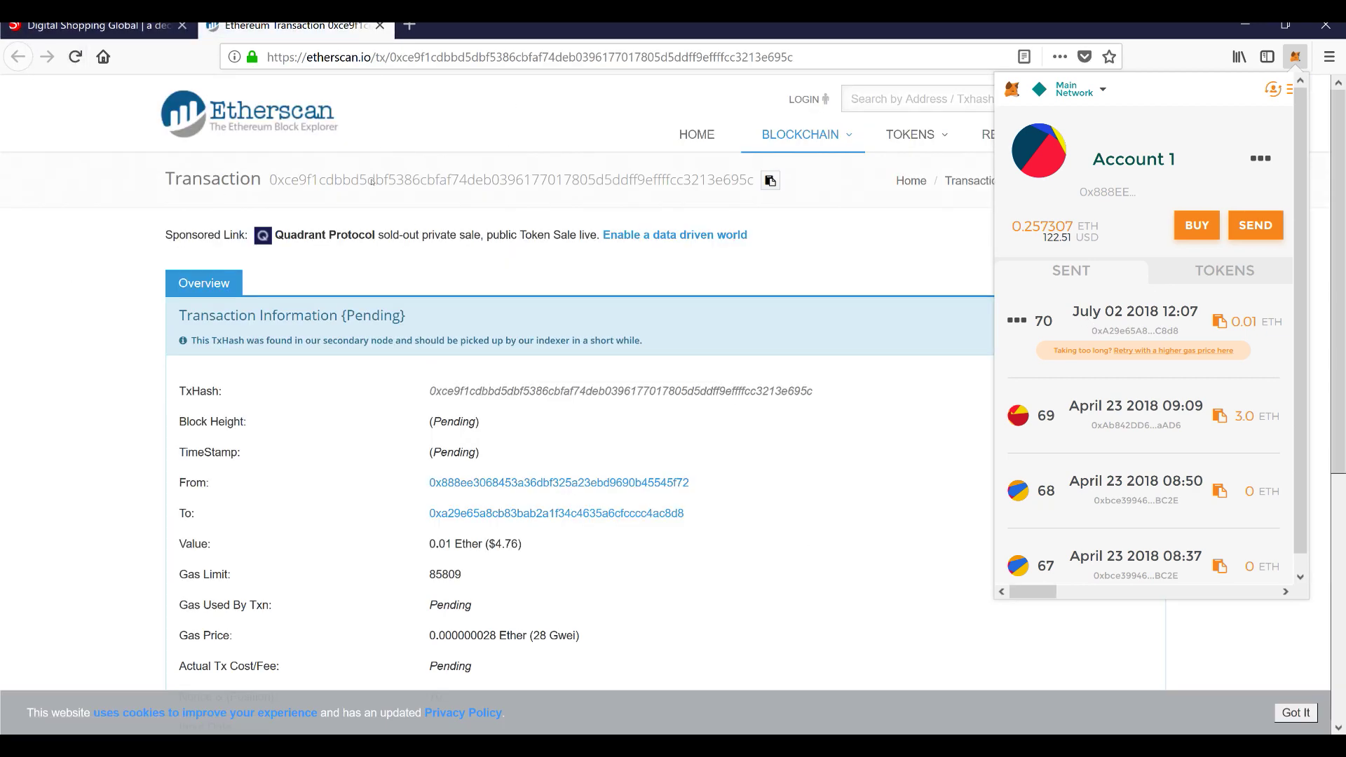
Reload the Etherscan transaction page until it reports Success with 50,000 SHPC transferred.
click(75, 56)
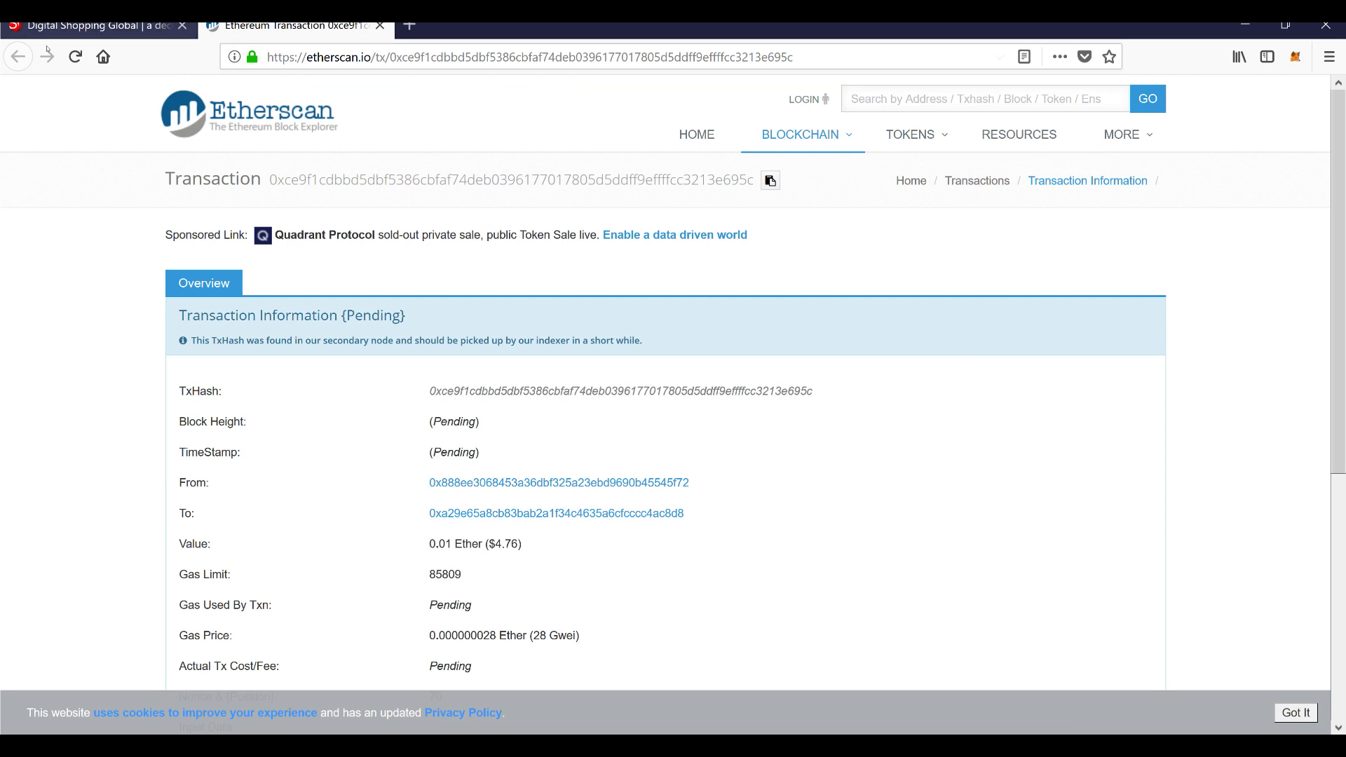
click(75, 56)
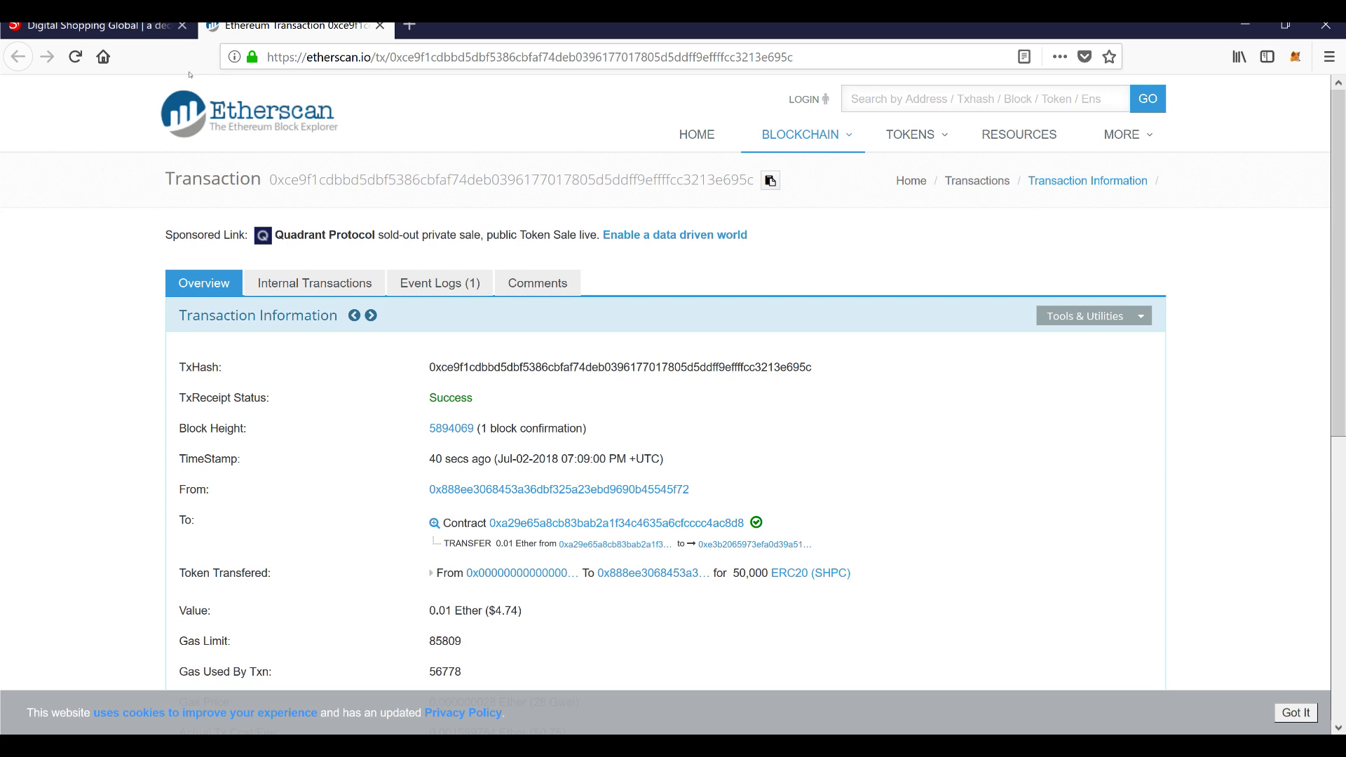
click(75, 56)
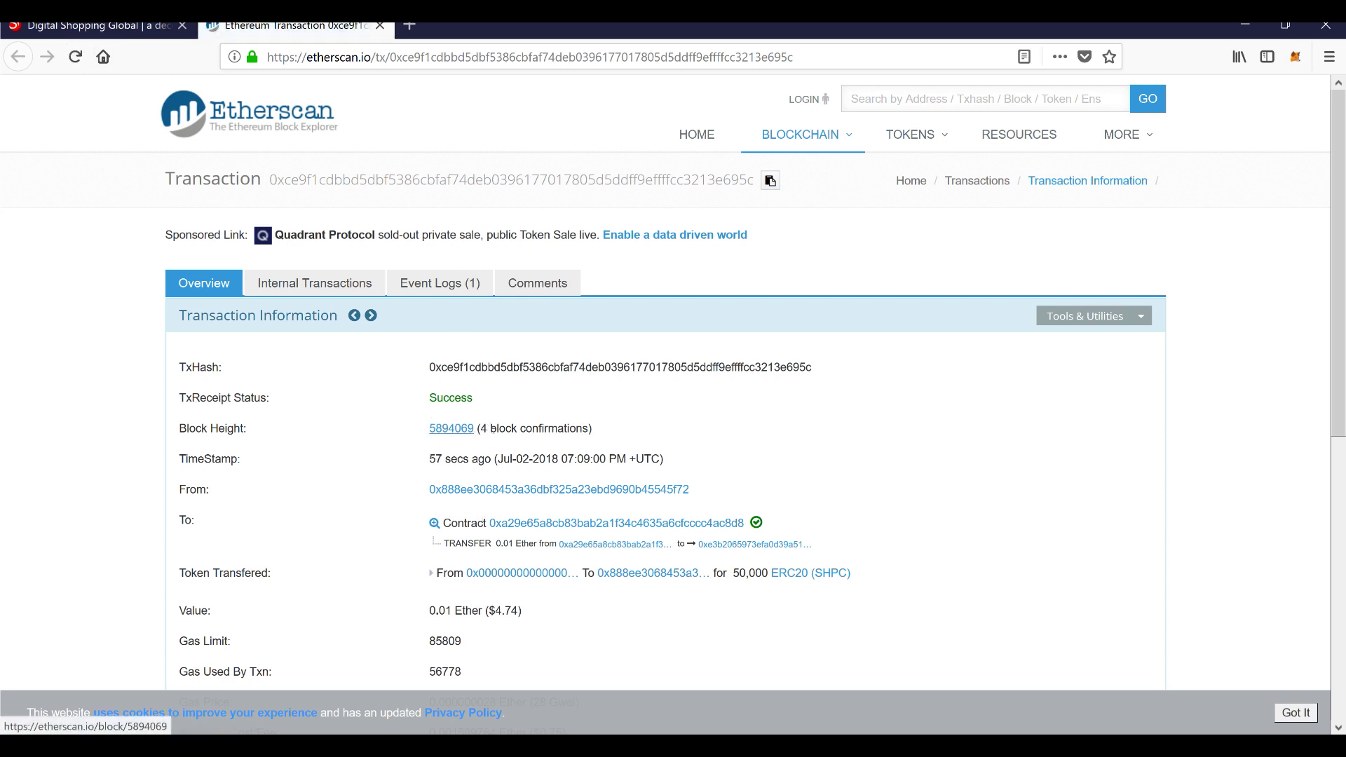
Scroll to the transaction's 56778 gas used and 0.001589784 Ether fee rows.
scroll(1238, 348, down, 2)
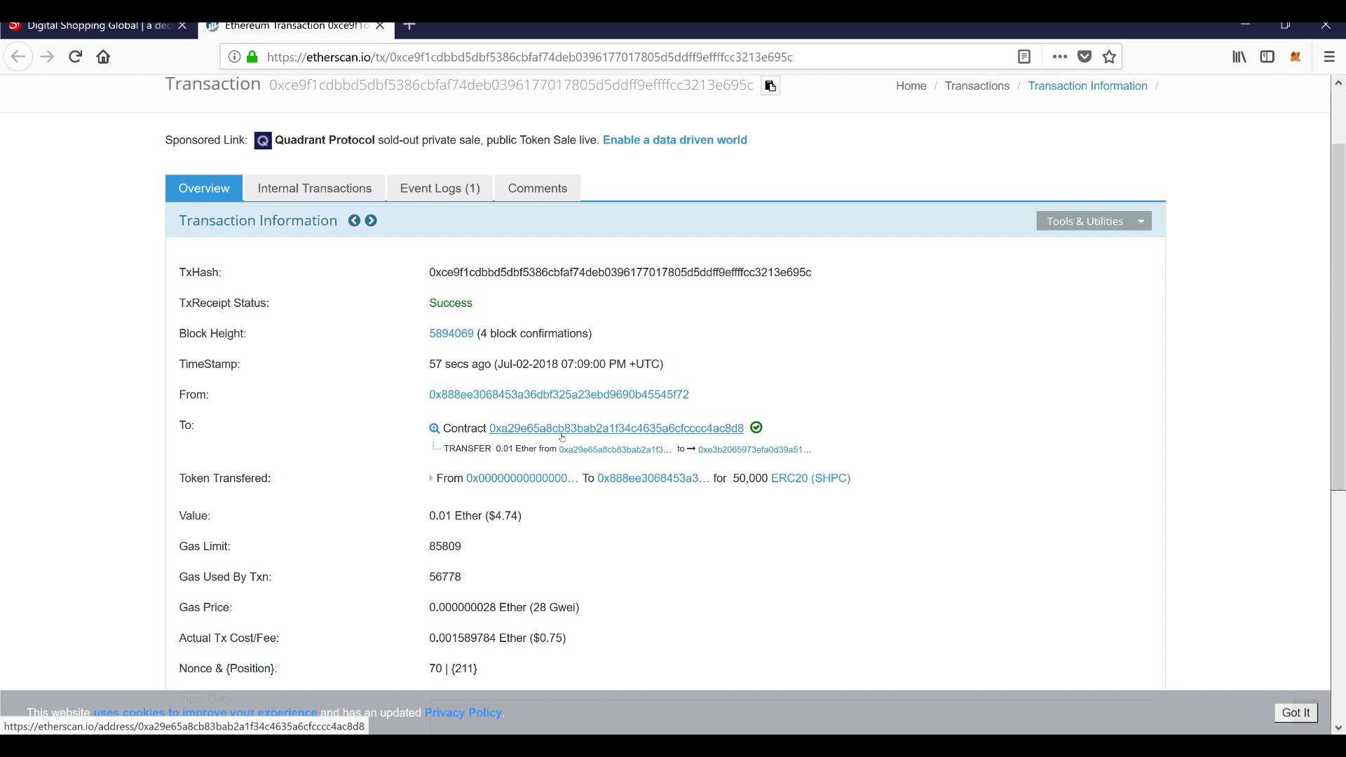
Start adding a custom token in MetaMask and select the SHPC contract address on Etherscan.
click(1295, 56)
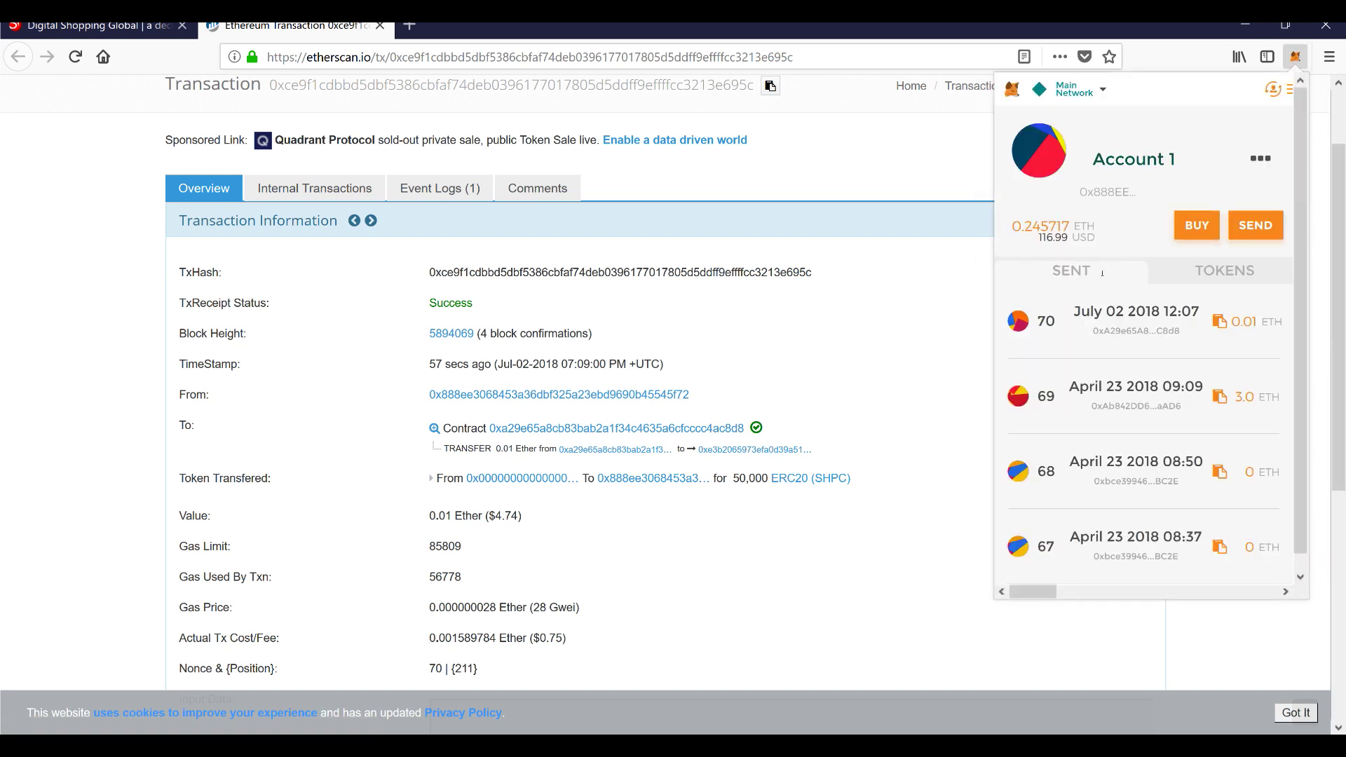
click(1248, 272)
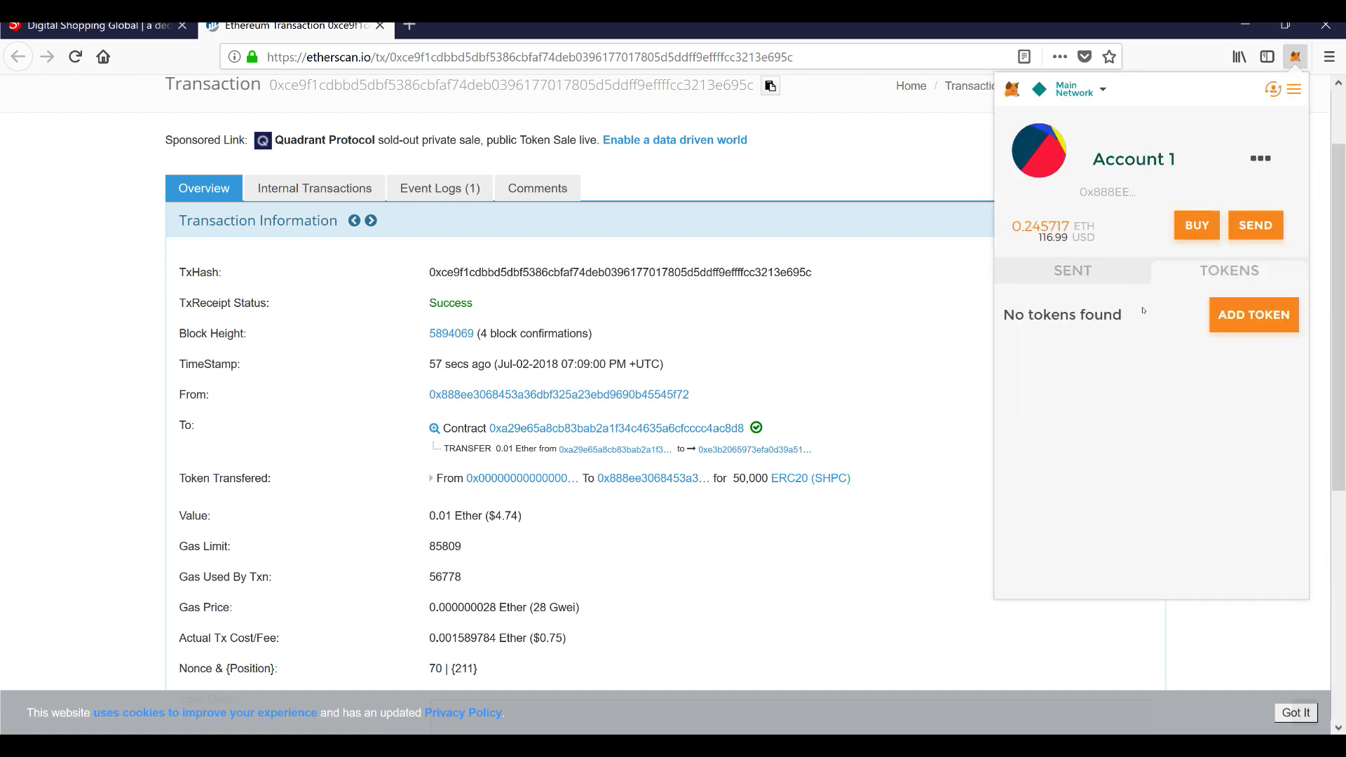
click(1240, 315)
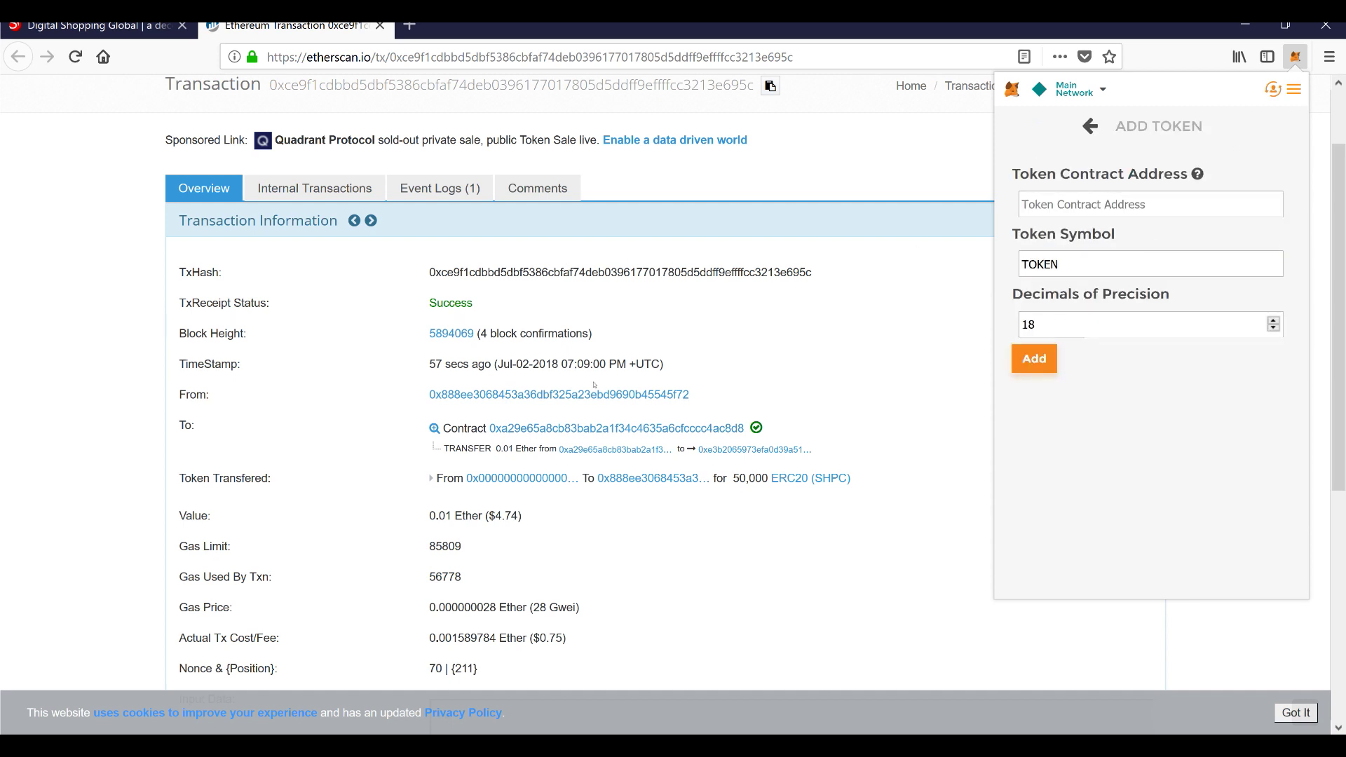
right_click(633, 425)
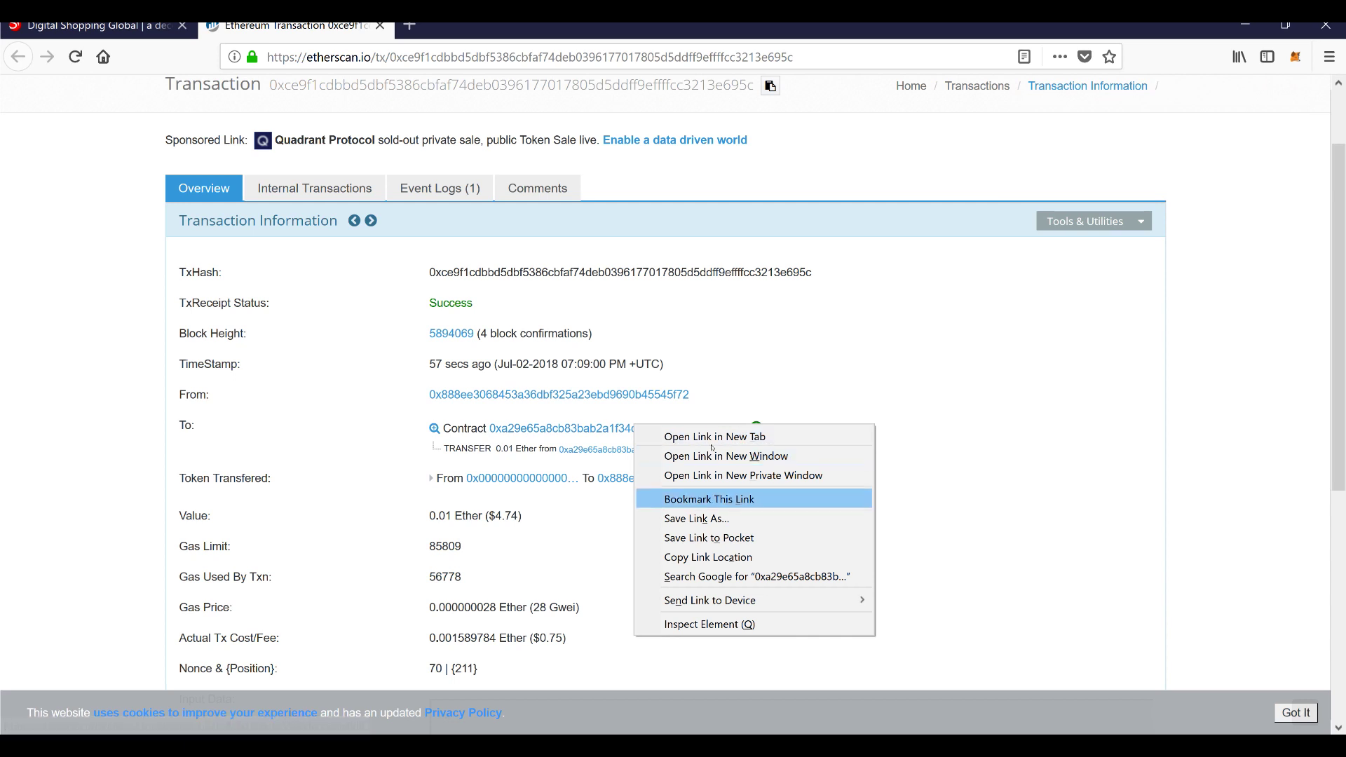
click(488, 429)
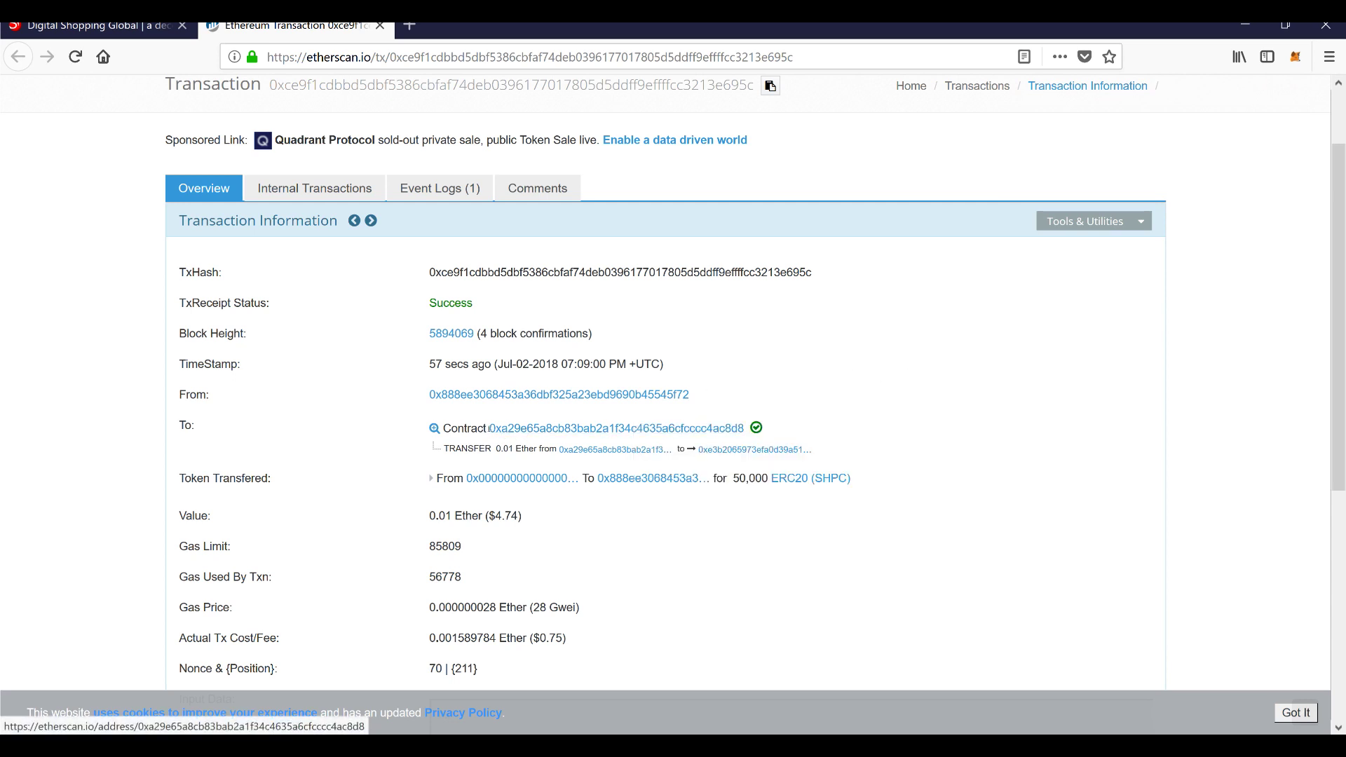
drag(488, 429, 746, 429)
key(ctrl+c)
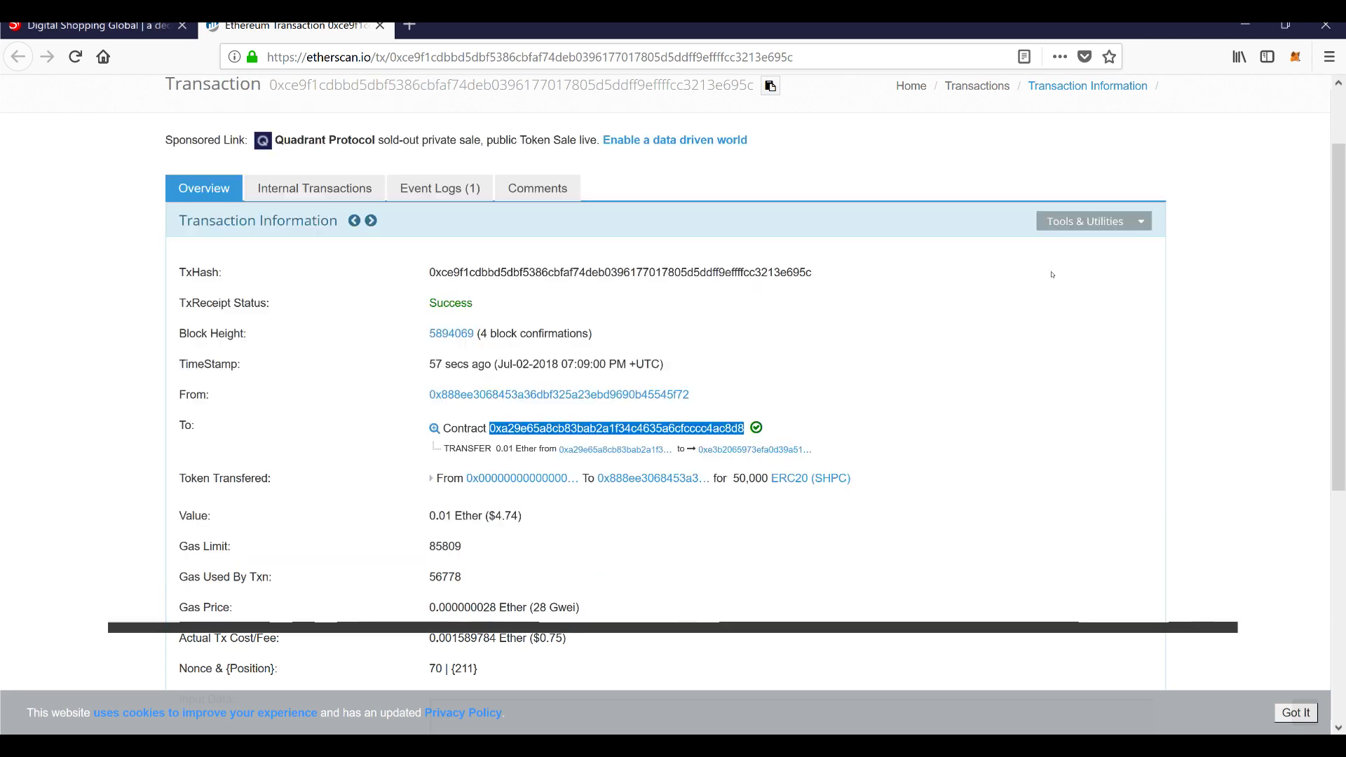
Paste the SHPC contract address into the Add Token form's Token Contract Address field.
click(1296, 57)
click(1254, 314)
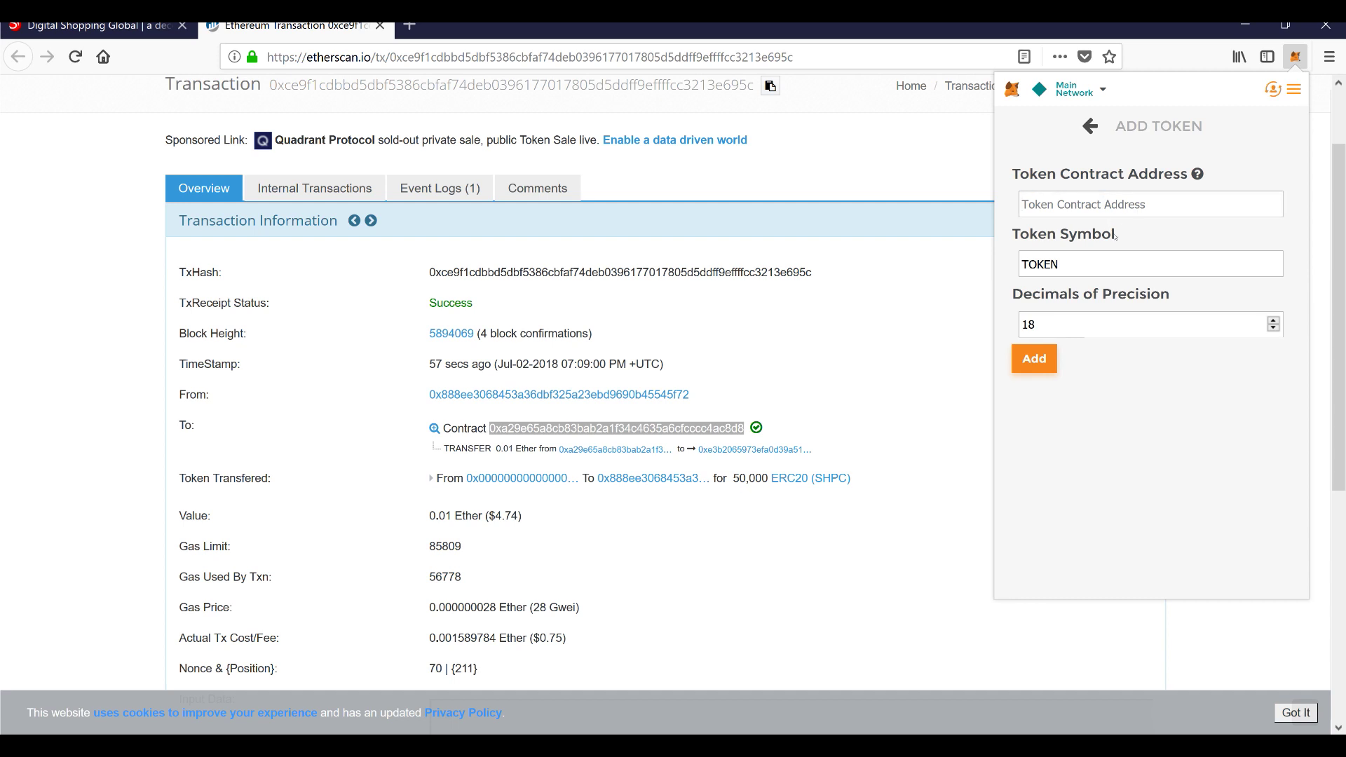
key(ctrl+v)
click(1146, 272)
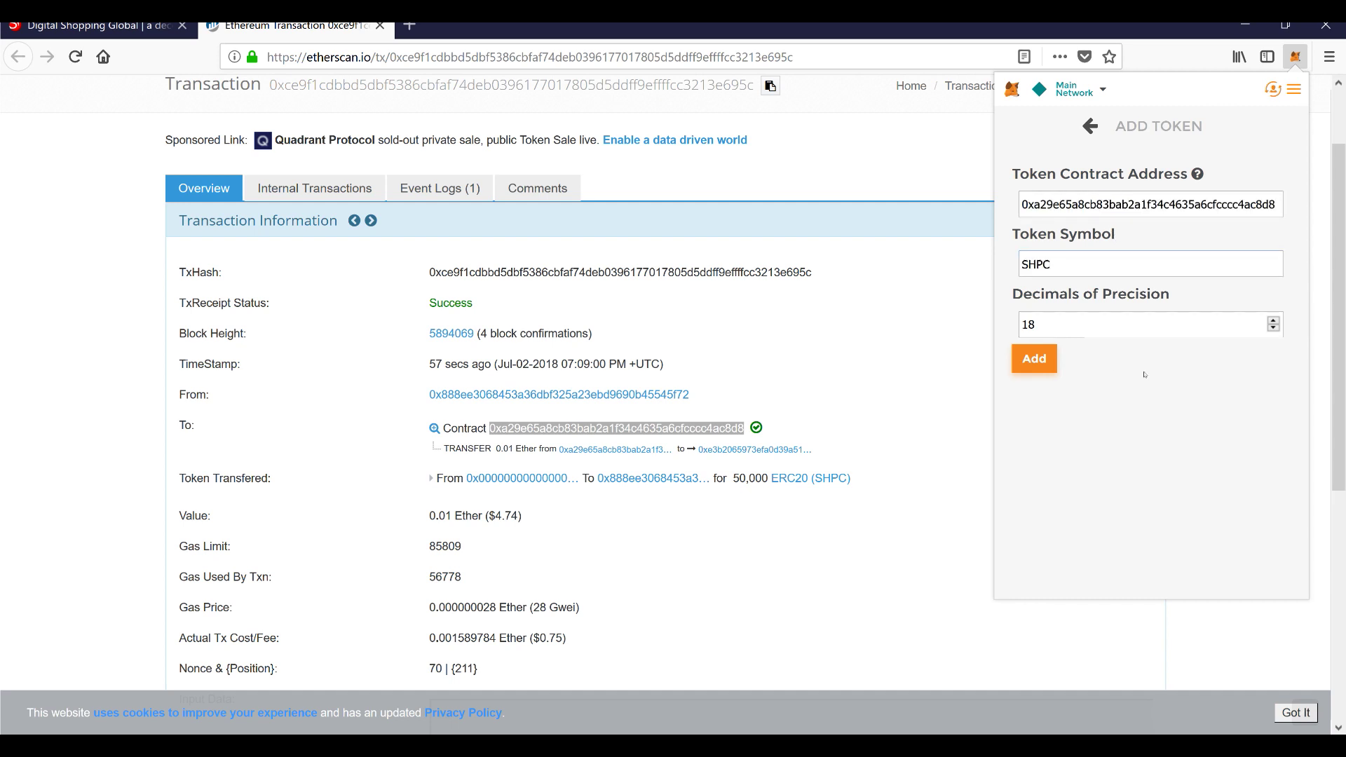
Add the SHPC token so Account 1 lists a 50000.000 SHPC balance.
click(1050, 362)
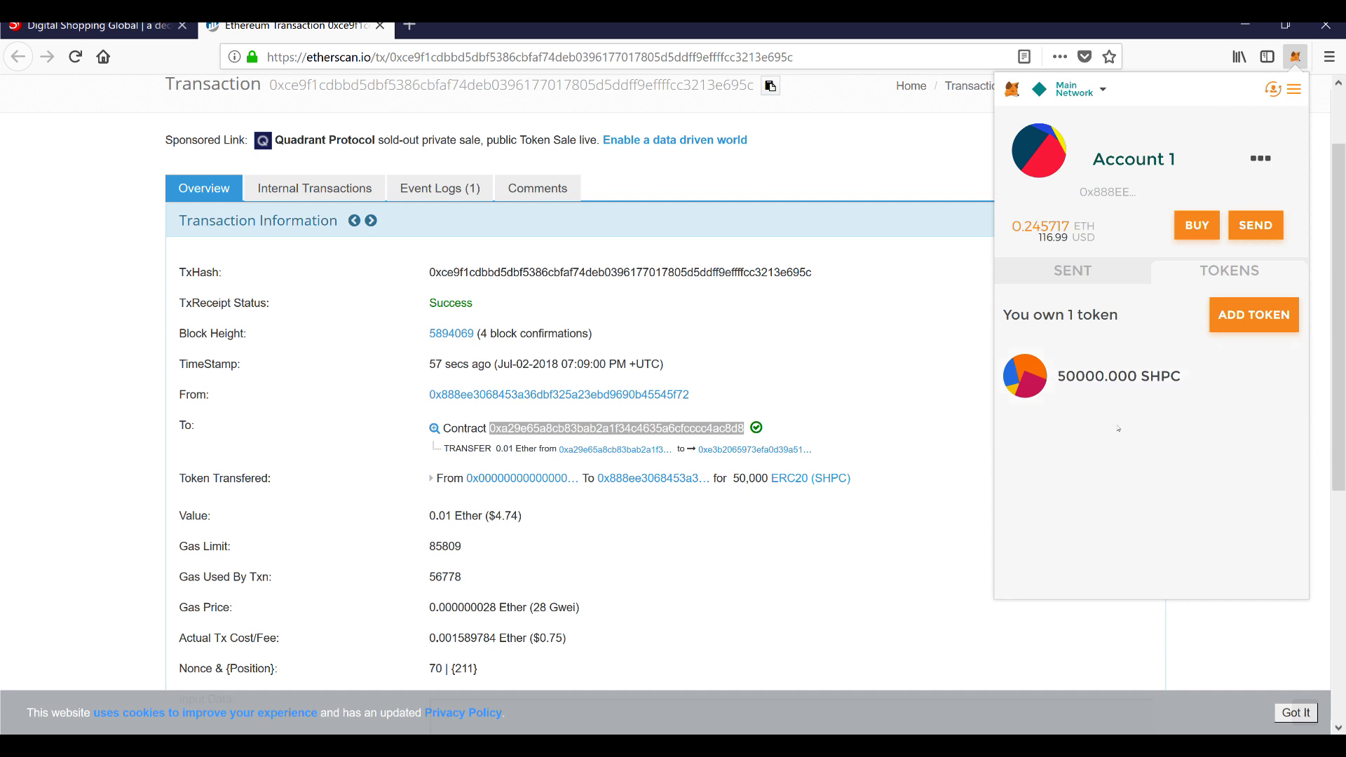